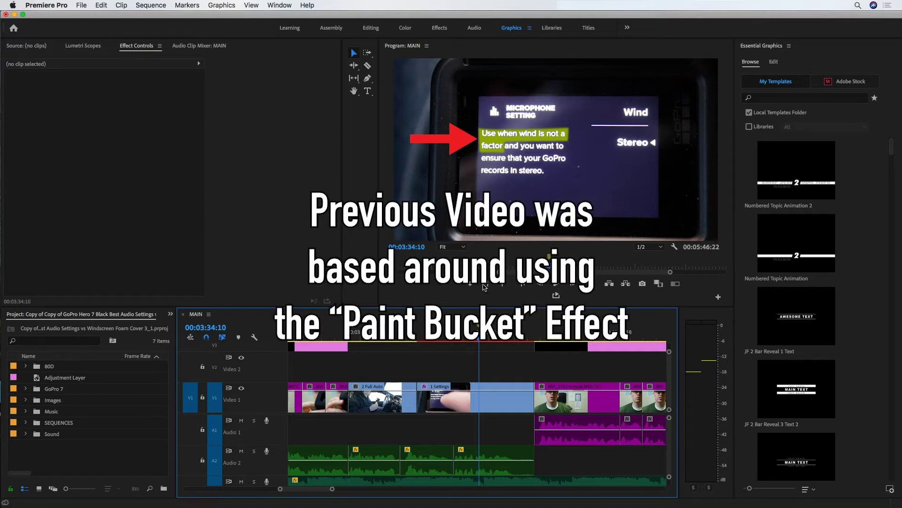
# - Maximize the Program monitor to show the frame highlighting 'Use when wind is not a factor'
pyautogui.click(400, 234)
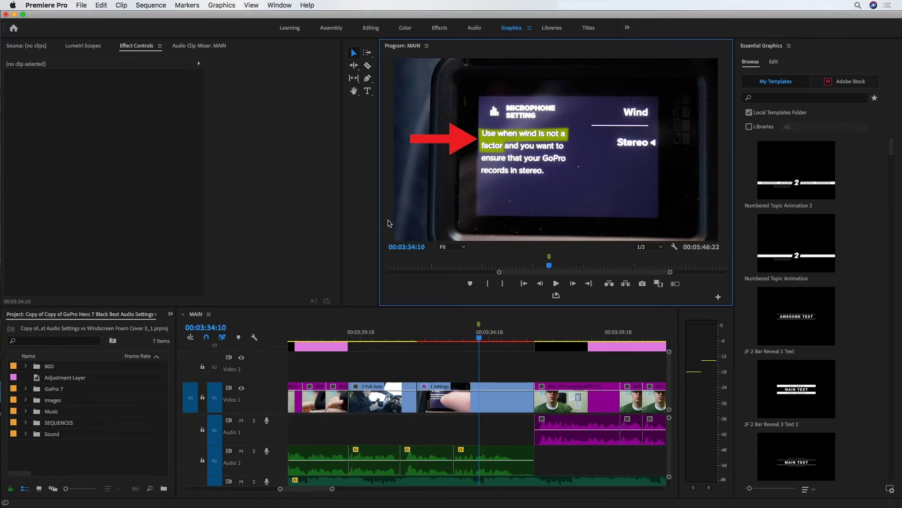
pyautogui.press('`')
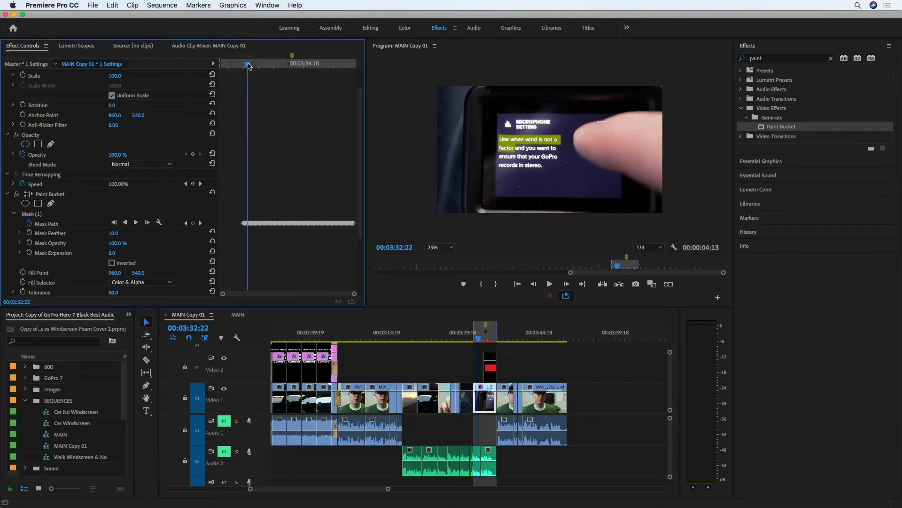
pyautogui.moveTo(247, 64); pyautogui.dragTo(256, 65)
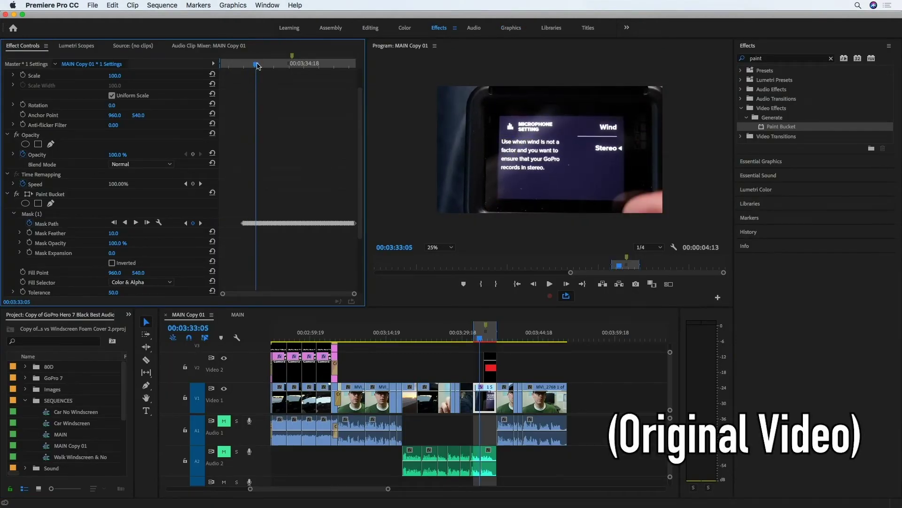
pyautogui.scroll(-3, 258, 65)
pyautogui.click(487, 339)
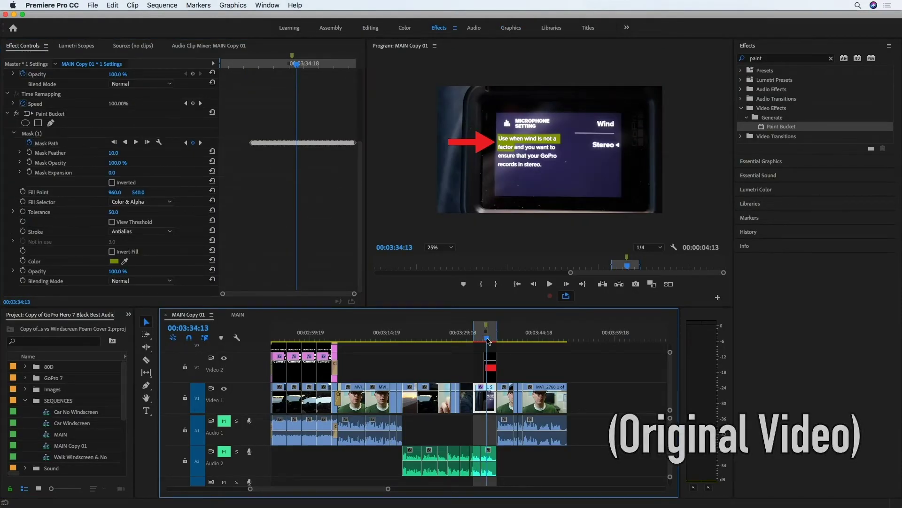
pyautogui.moveTo(489, 340); pyautogui.dragTo(480, 340)
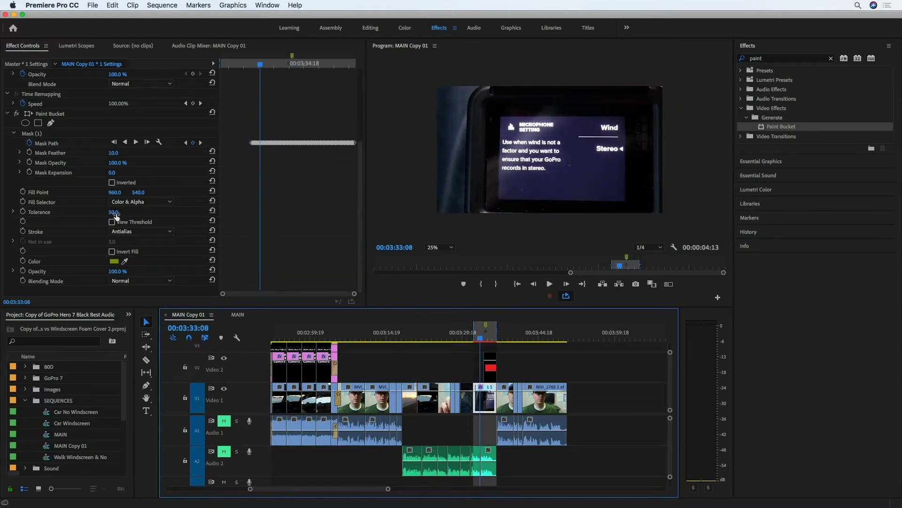
pyautogui.moveTo(113, 212); pyautogui.dragTo(120, 212)
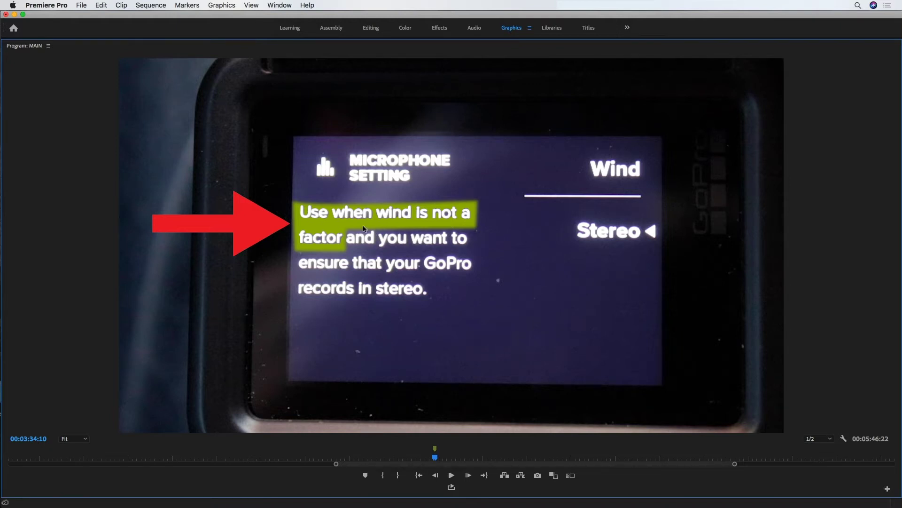
pyautogui.press('`')
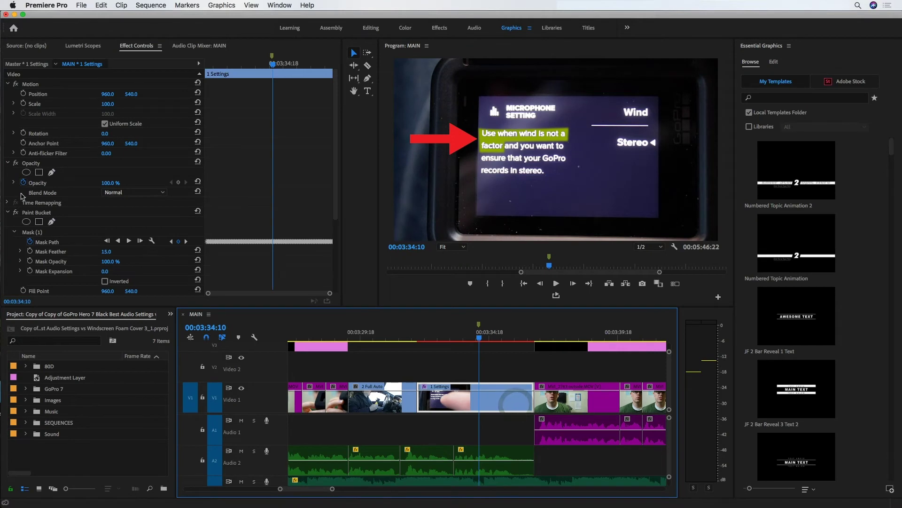
# - Switch off the Paint Bucket highlight and maximize the Project panel
pyautogui.click(22, 197)
pyautogui.click(8, 213)
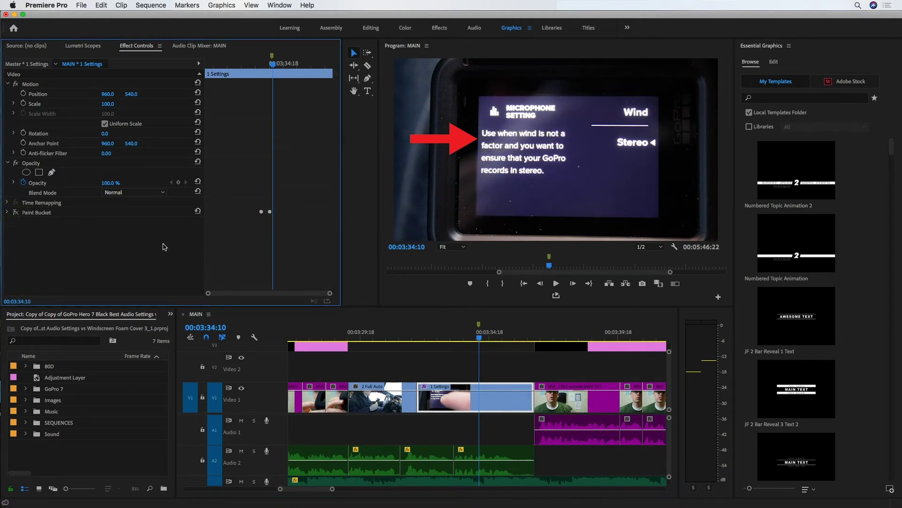
pyautogui.click(104, 447)
pyautogui.press('`')
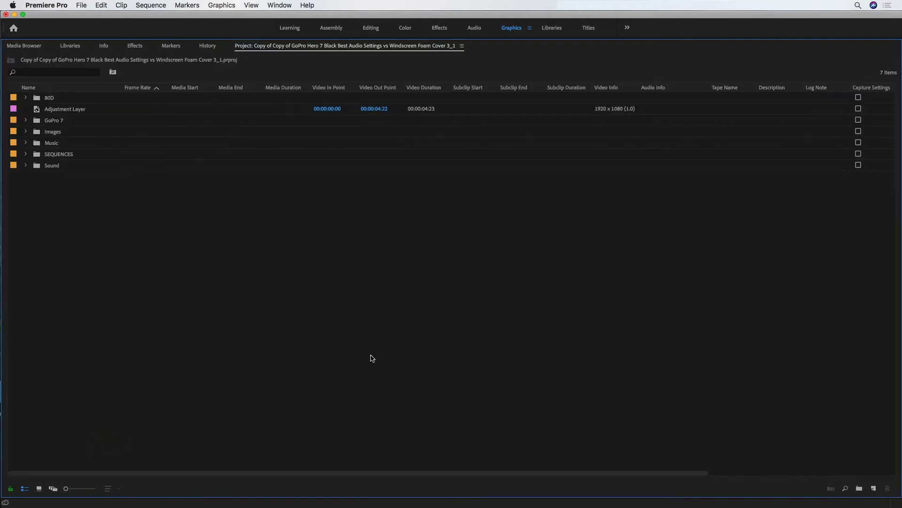
# - Create a new yellow colour matte named 'Yellow Matte'
pyautogui.click(874, 489)
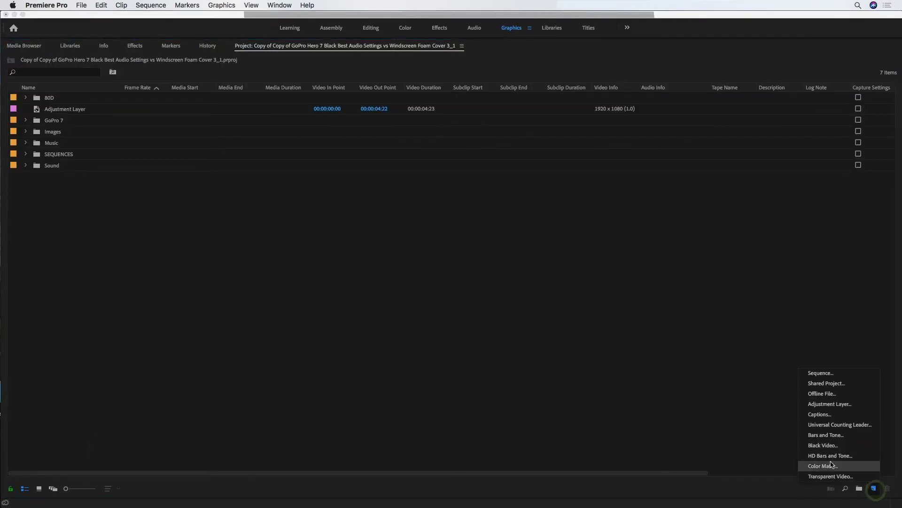
pyautogui.click(829, 464)
pyautogui.click(509, 296)
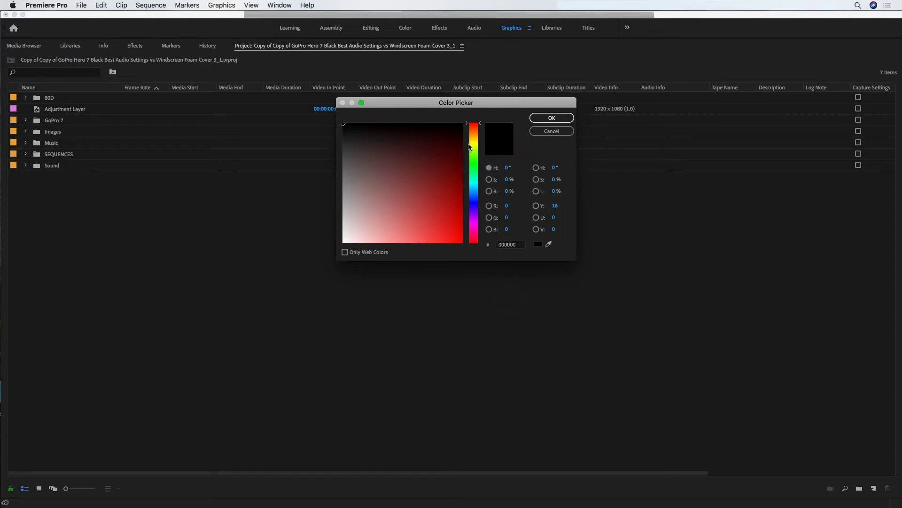
pyautogui.click(474, 143)
pyautogui.click(474, 196)
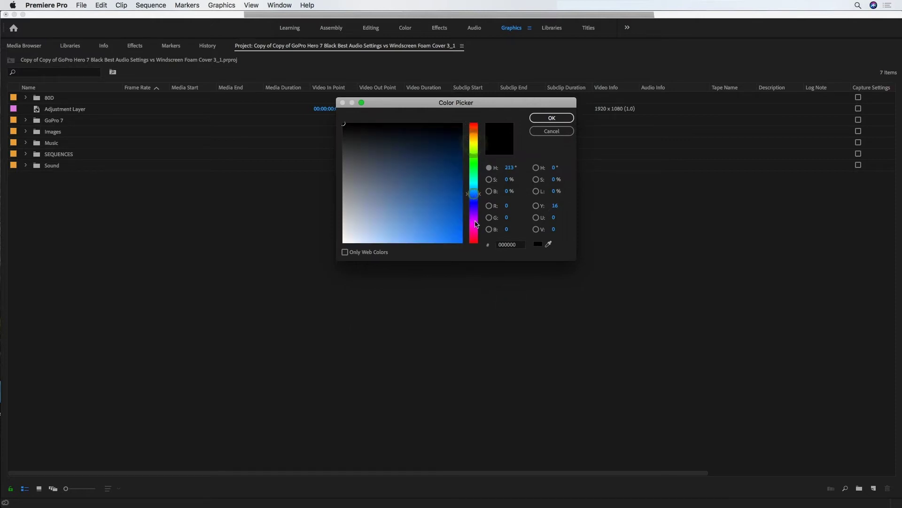
pyautogui.click(474, 222)
pyautogui.click(474, 144)
pyautogui.click(552, 117)
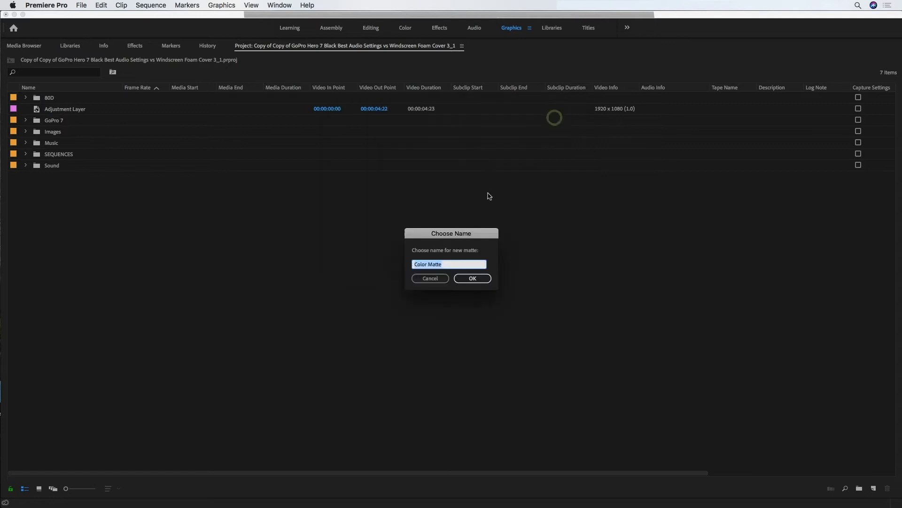
pyautogui.write('Yellow Matte')
pyautogui.press('Return')
# - Place the Yellow Matte on Video 2 above the GoPro clip and trim its end
pyautogui.press('`')
pyautogui.moveTo(56, 445); pyautogui.dragTo(421, 370)
pyautogui.moveTo(544, 372); pyautogui.dragTo(533, 375)
# - Set the Yellow Matte's Opacity blend mode to Darken
pyautogui.click(486, 368)
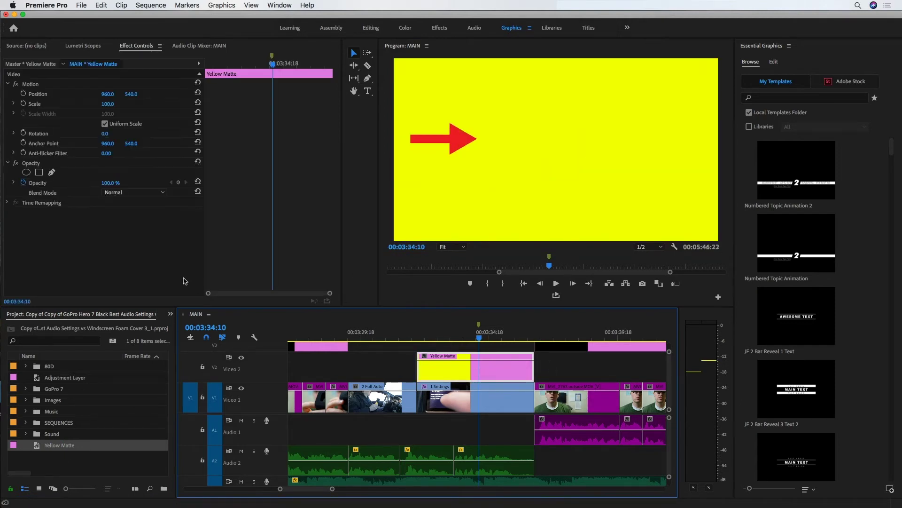
pyautogui.click(162, 192)
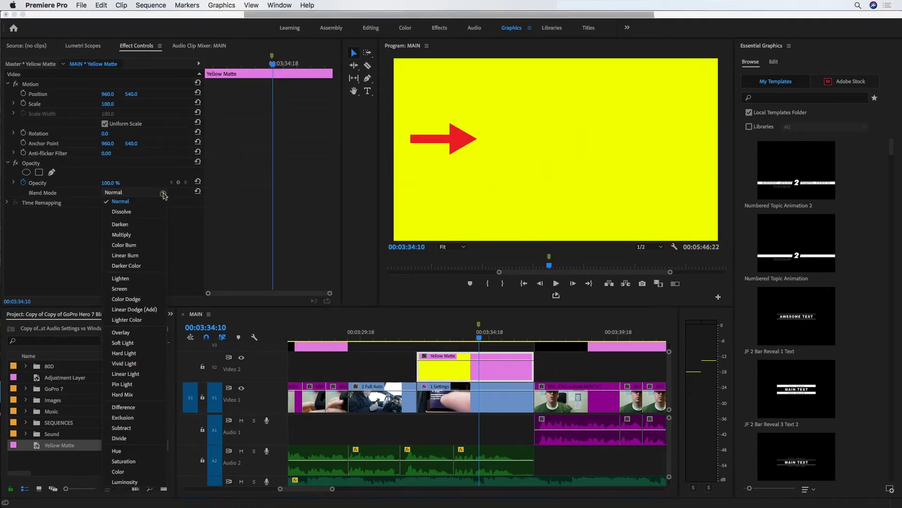
pyautogui.click(121, 224)
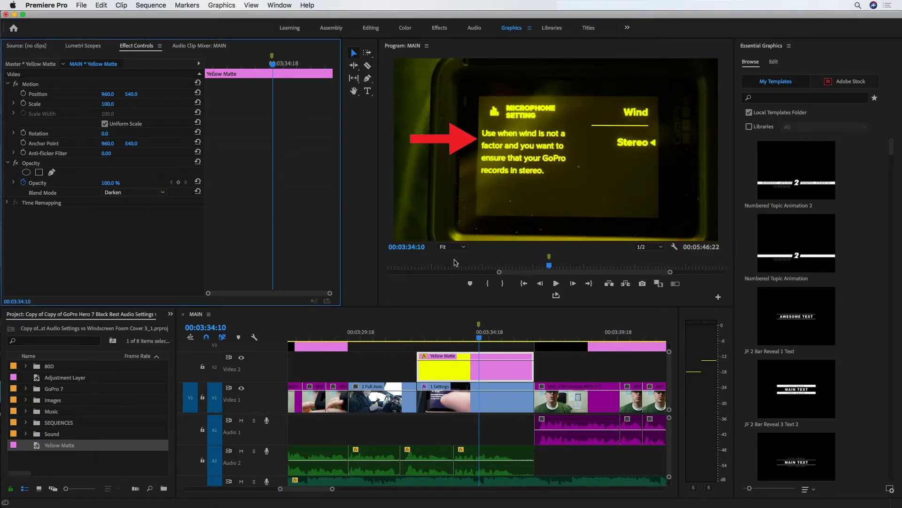
pyautogui.click(481, 325)
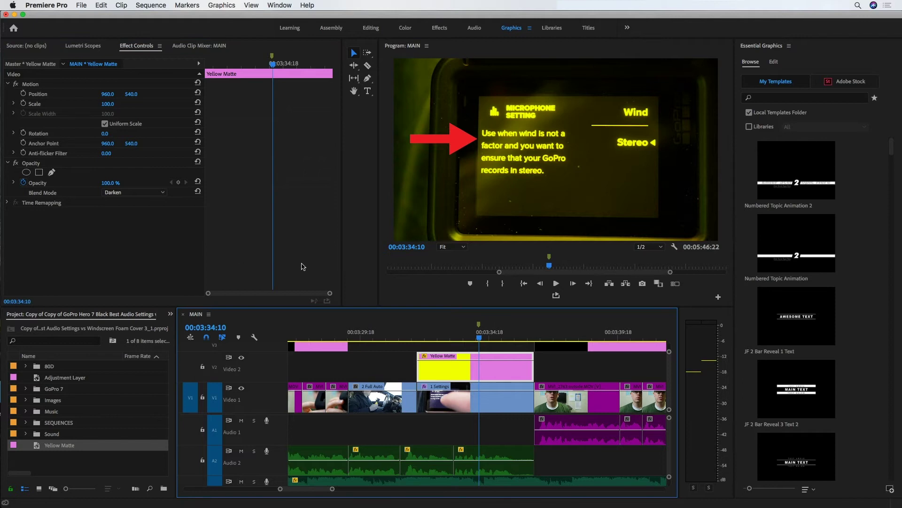
# - Disable the Yellow Matte clip and select the 1 Settings clip
pyautogui.rightClick(499, 368)
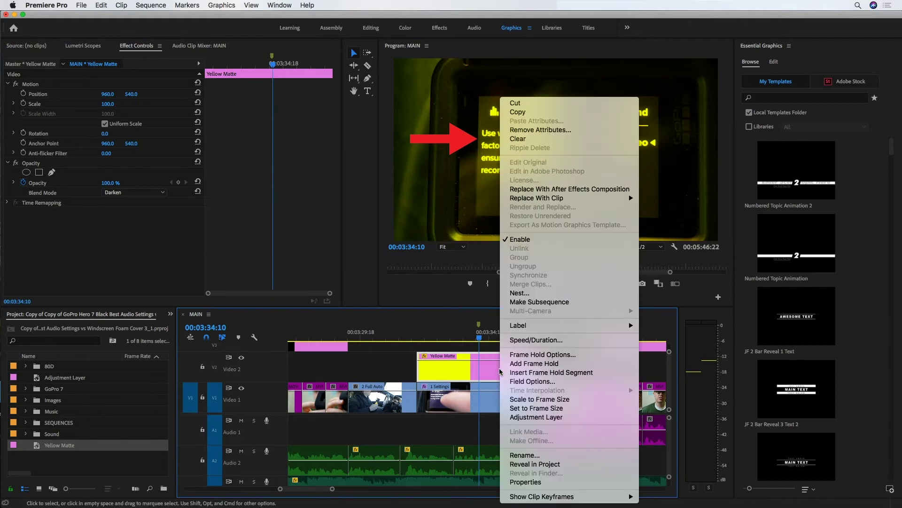
pyautogui.click(521, 240)
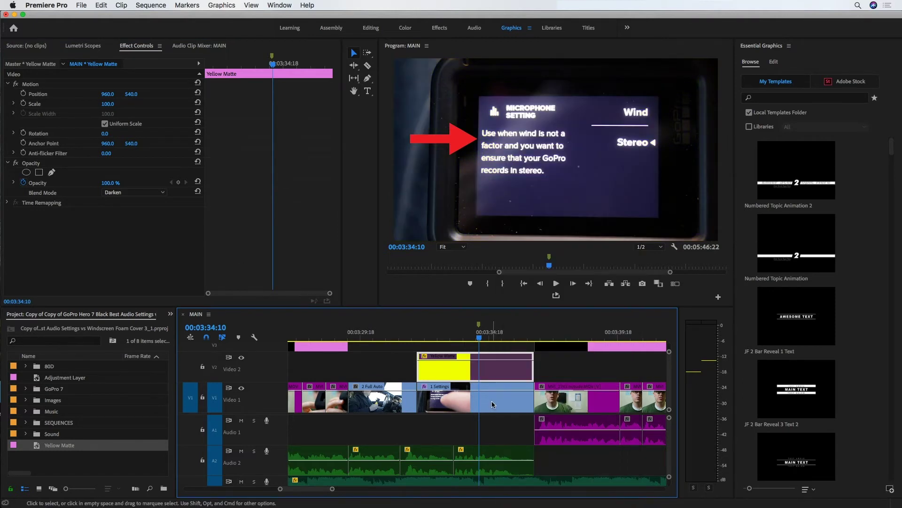
pyautogui.click(492, 400)
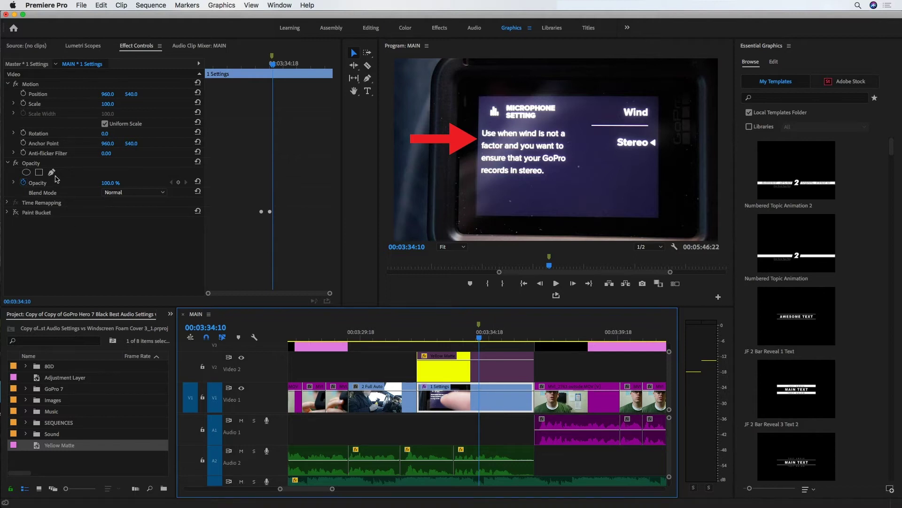
# - Draw a closed pen opacity mask around 'Use when wind is not a factor'
pyautogui.click(52, 172)
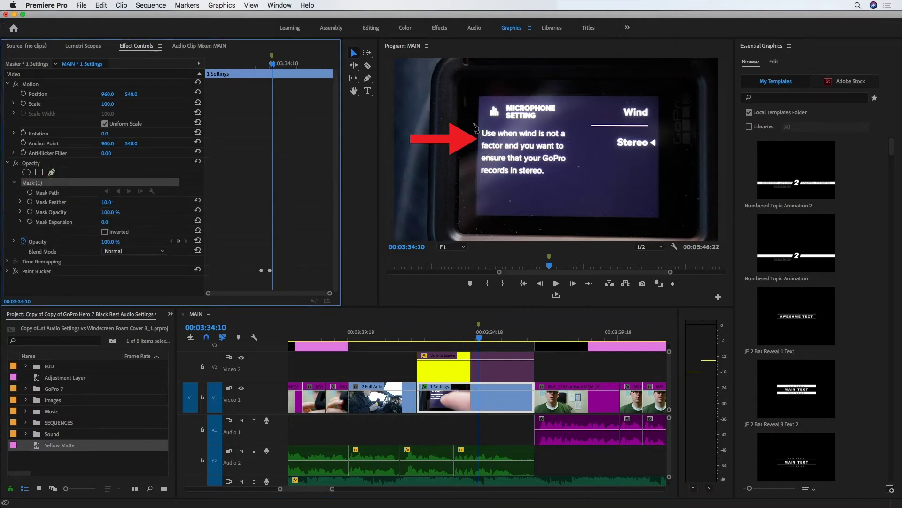
pyautogui.click(475, 125)
pyautogui.click(475, 155)
pyautogui.click(504, 153)
pyautogui.click(504, 140)
pyautogui.click(570, 140)
pyautogui.click(569, 127)
pyautogui.click(474, 124)
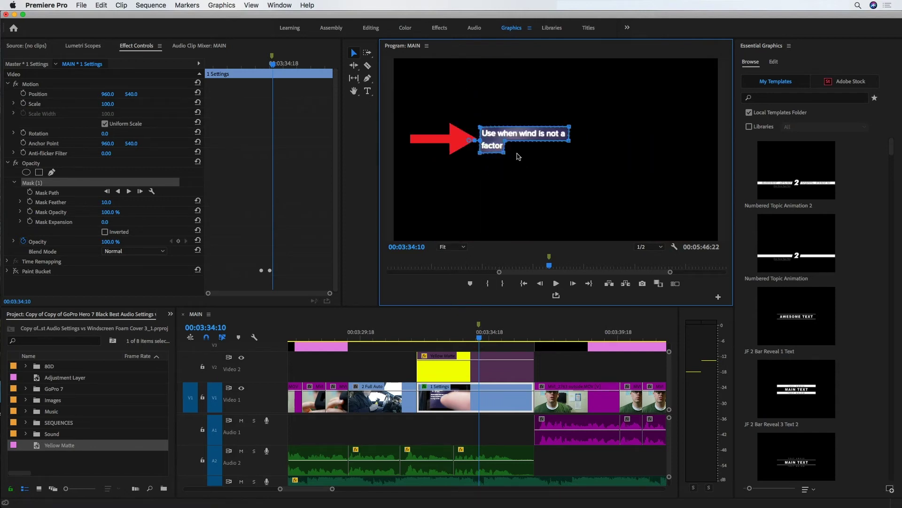
# - Move the Yellow Matte up a track and select the unmasked Settings clip on Video 1
pyautogui.click(464, 366)
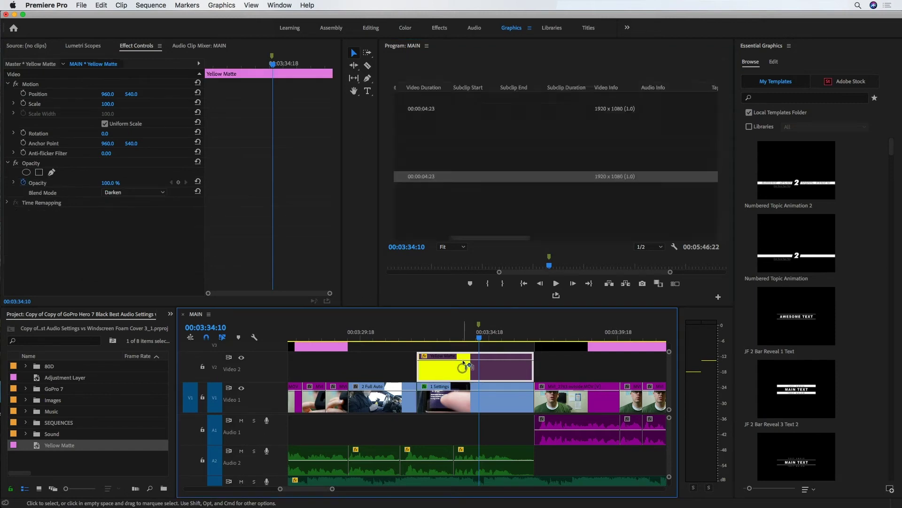
pyautogui.moveTo(464, 364)
pyautogui.mouseDown()
pyautogui.moveTo(469, 382)
pyautogui.moveTo(475, 374)
pyautogui.mouseUp()
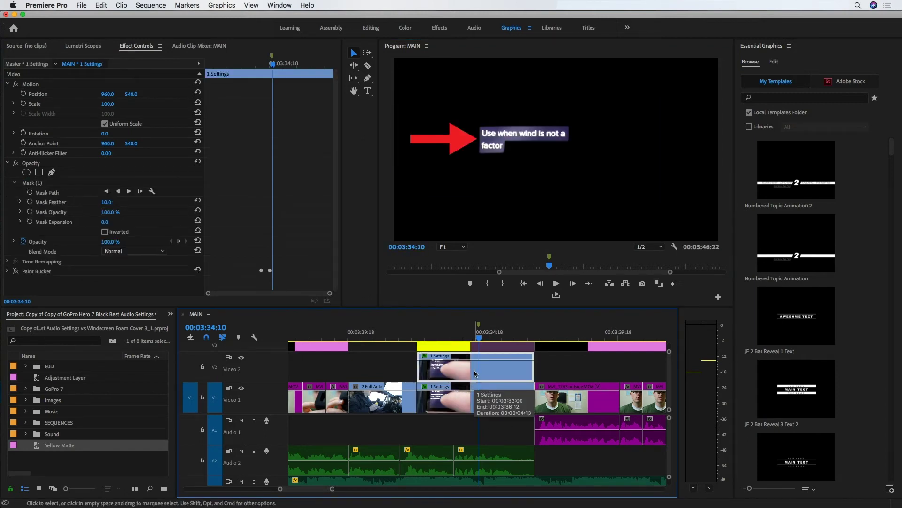
pyautogui.click(26, 183)
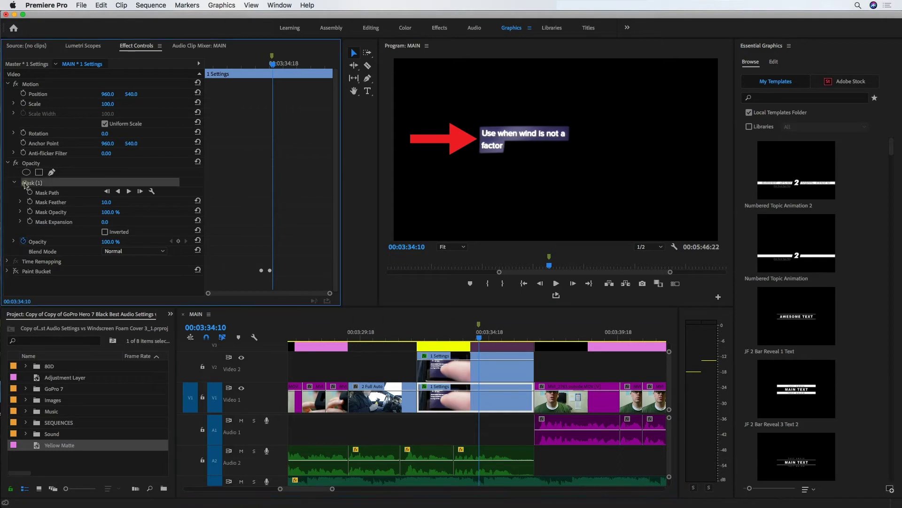
pyautogui.click(242, 272)
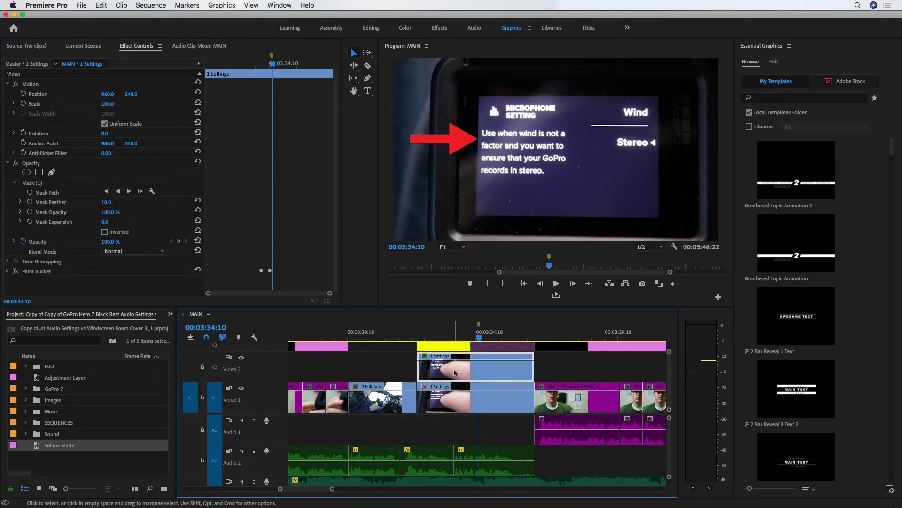
pyautogui.click(47, 183)
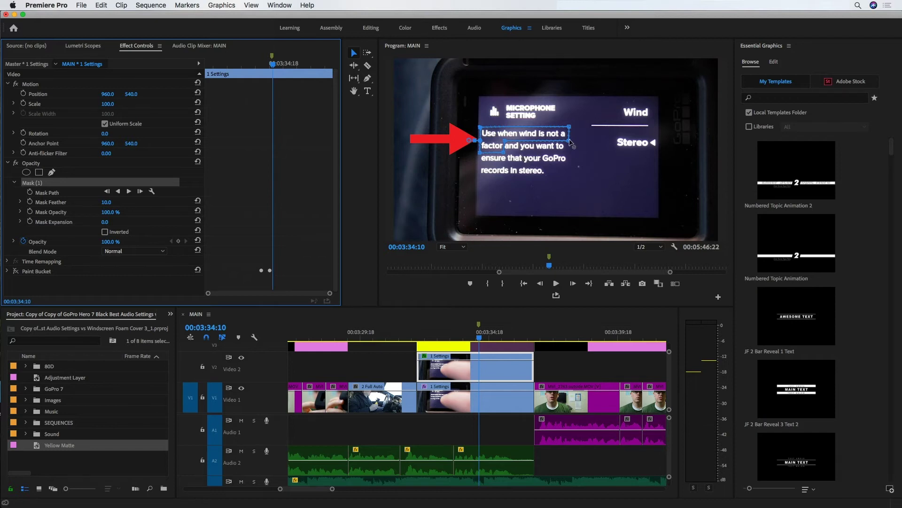
pyautogui.click(571, 141)
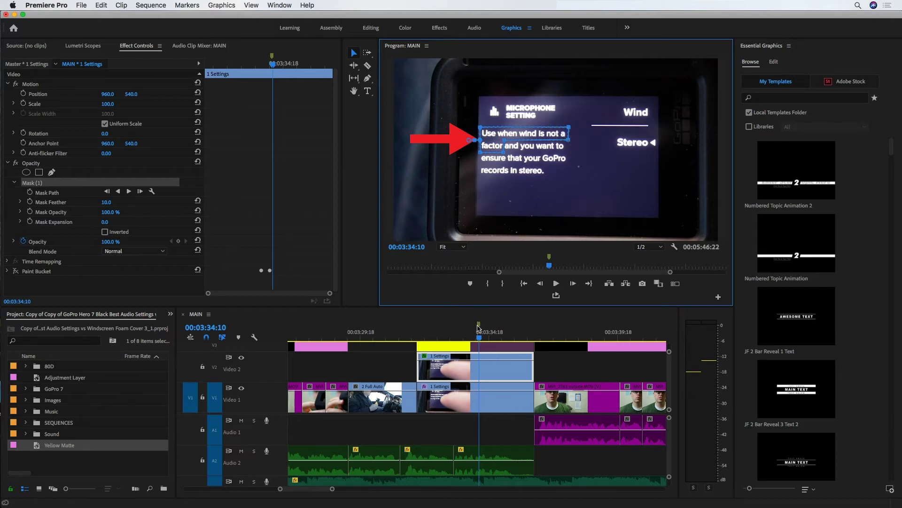
pyautogui.click(496, 398)
# - Delete the unmasked clip, moving masked Settings to Video 1 and Yellow Matte to Video 2
pyautogui.press('Delete')
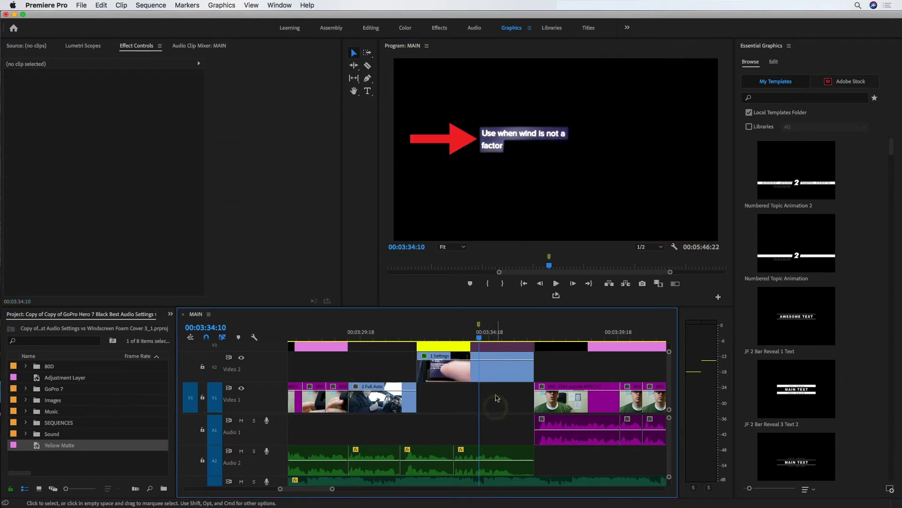
pyautogui.moveTo(491, 369); pyautogui.dragTo(490, 387)
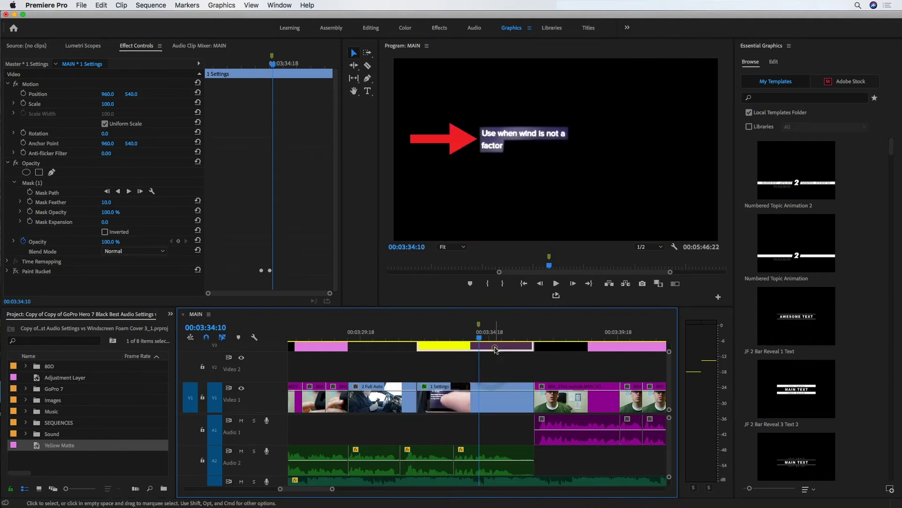
pyautogui.moveTo(496, 348); pyautogui.dragTo(498, 367)
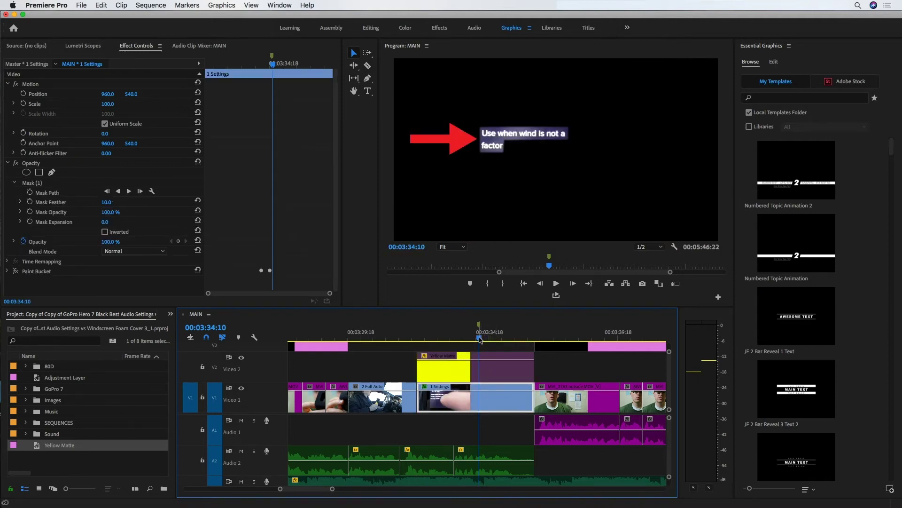
# - Track the caption mask on the 1 Settings clip forward through the clip
pyautogui.moveTo(479, 340)
pyautogui.mouseDown()
pyautogui.moveTo(501, 341)
pyautogui.moveTo(449, 347)
pyautogui.moveTo(488, 340)
pyautogui.moveTo(480, 343)
pyautogui.mouseUp()
pyautogui.click(496, 399)
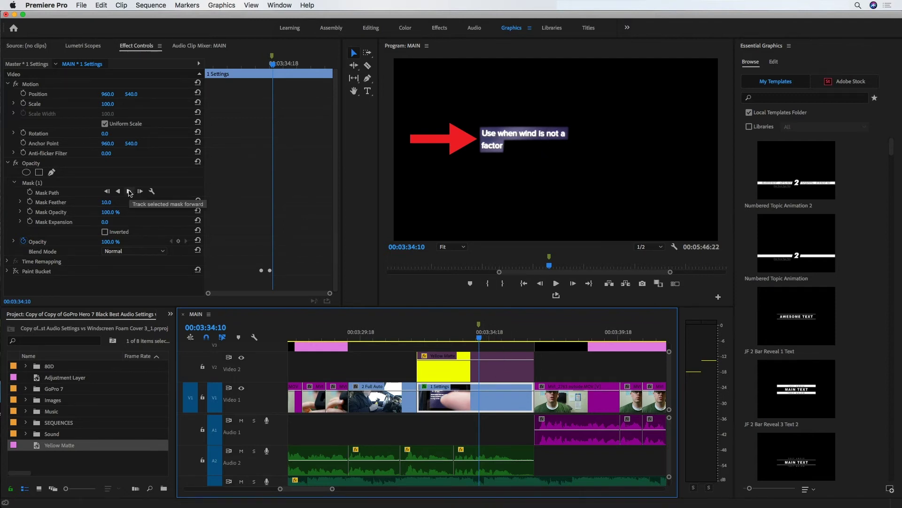
pyautogui.click(130, 193)
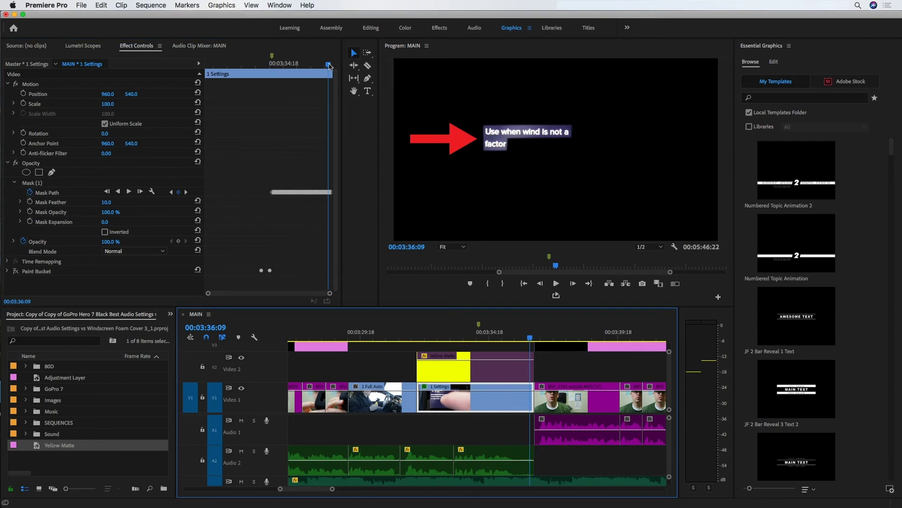
# - Verify the forward track, then track the caption mask backward to the clip start
pyautogui.click(322, 65)
pyautogui.moveTo(322, 66); pyautogui.dragTo(256, 96)
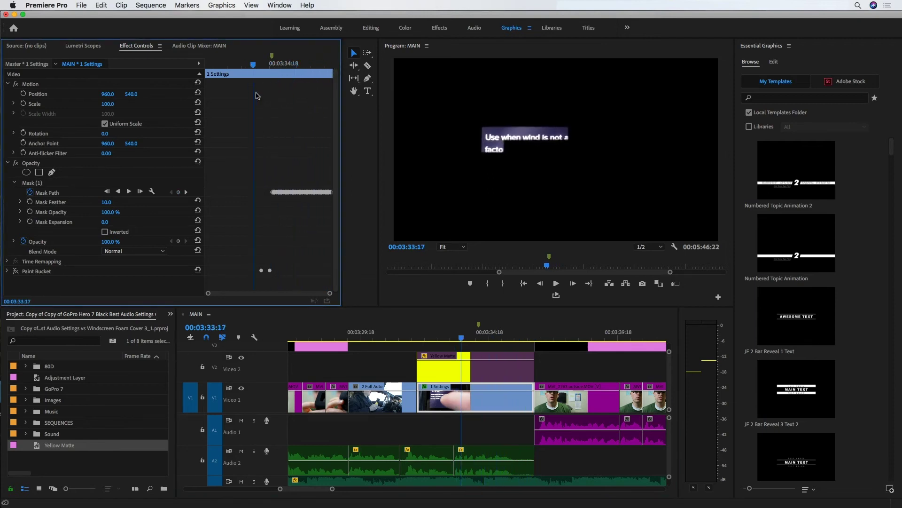
pyautogui.click(186, 192)
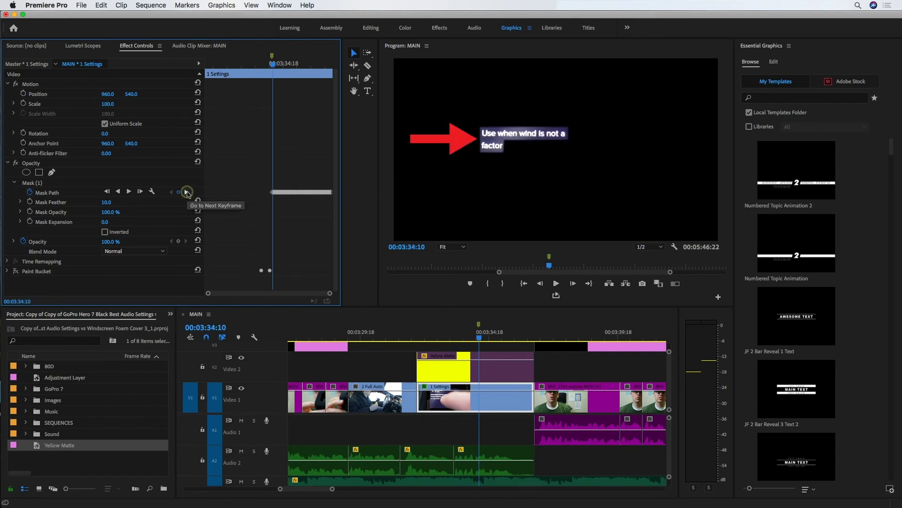
pyautogui.click(117, 192)
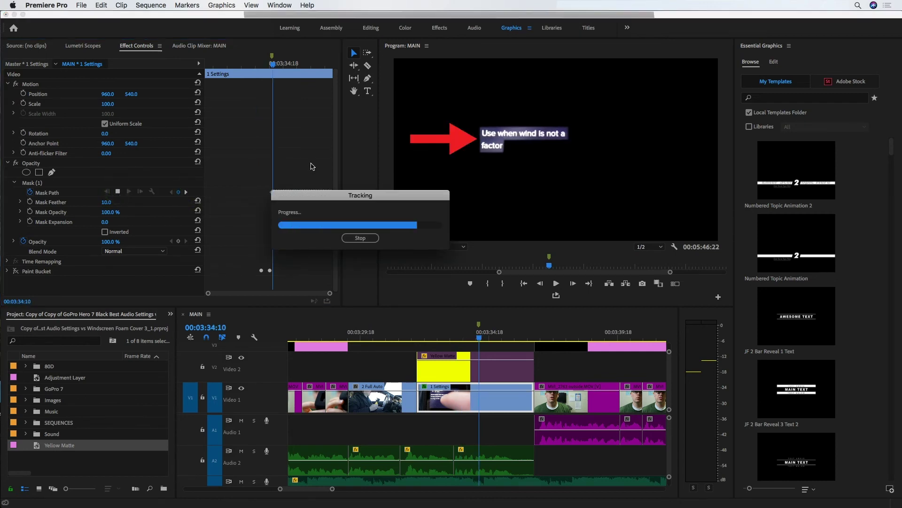
pyautogui.moveTo(489, 338); pyautogui.dragTo(490, 376)
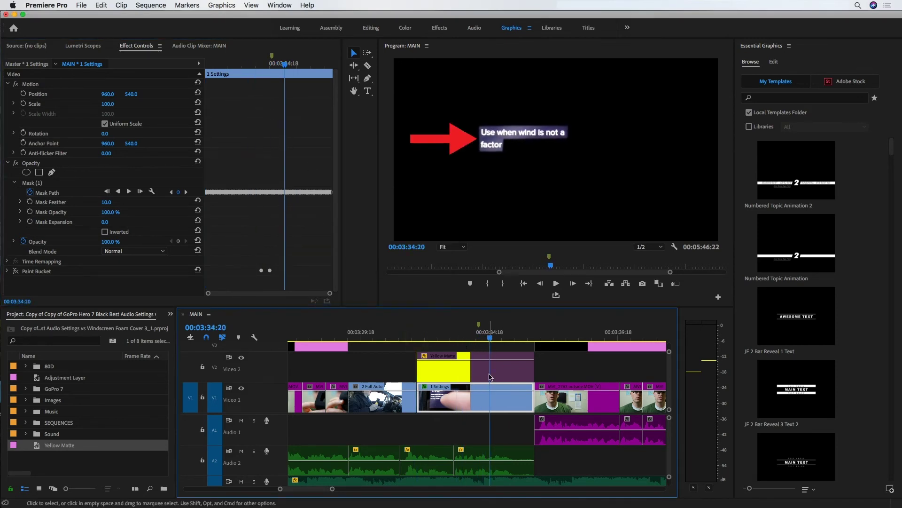
# - Copy the tracked caption mask onto the Yellow Matte's Opacity
pyautogui.click(33, 183)
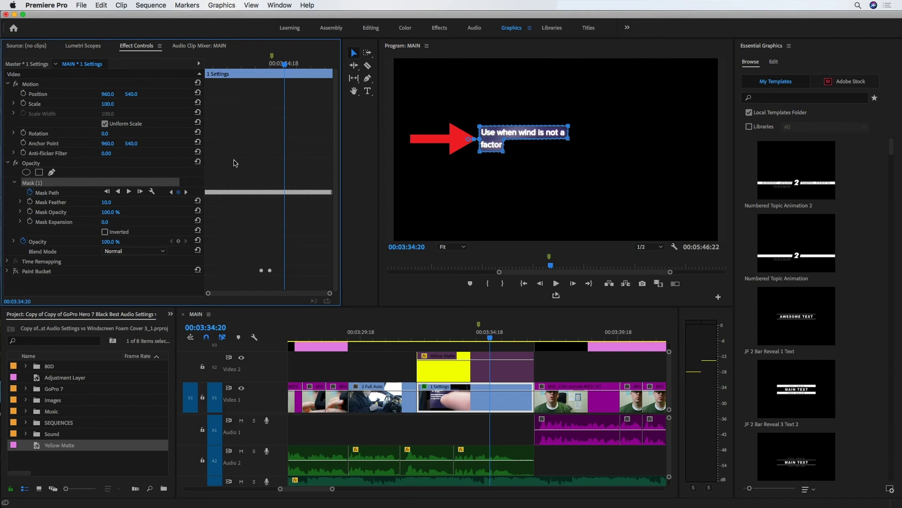
pyautogui.click(466, 374)
pyautogui.click(31, 162)
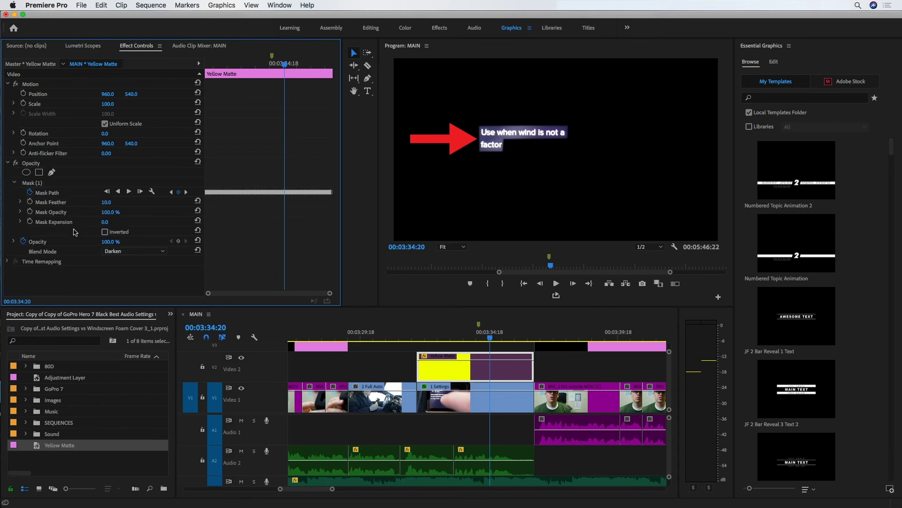
# - Re-enable the Yellow Matte clip on the timeline
pyautogui.click(466, 370)
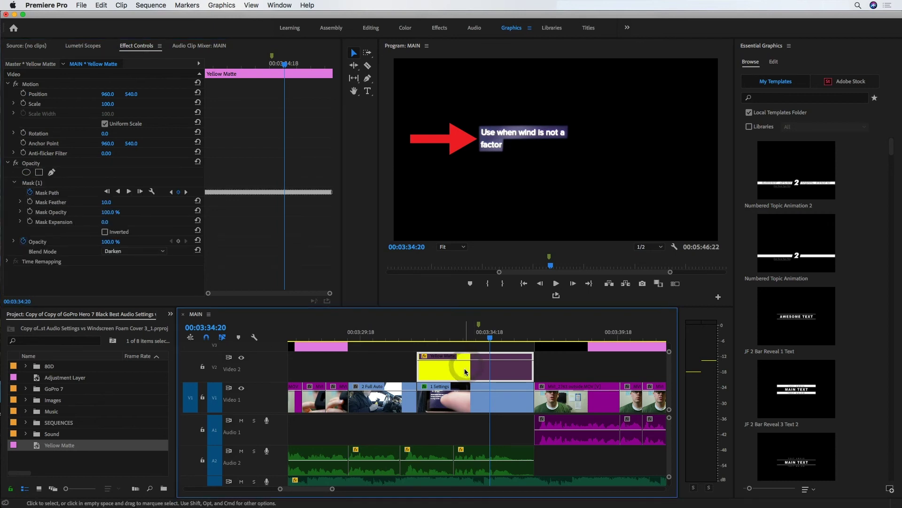
pyautogui.rightClick(465, 371)
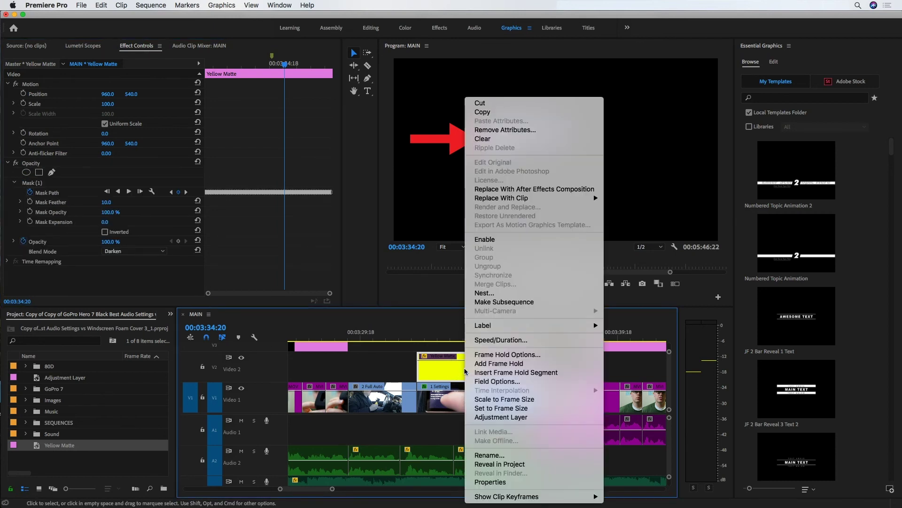
pyautogui.click(485, 240)
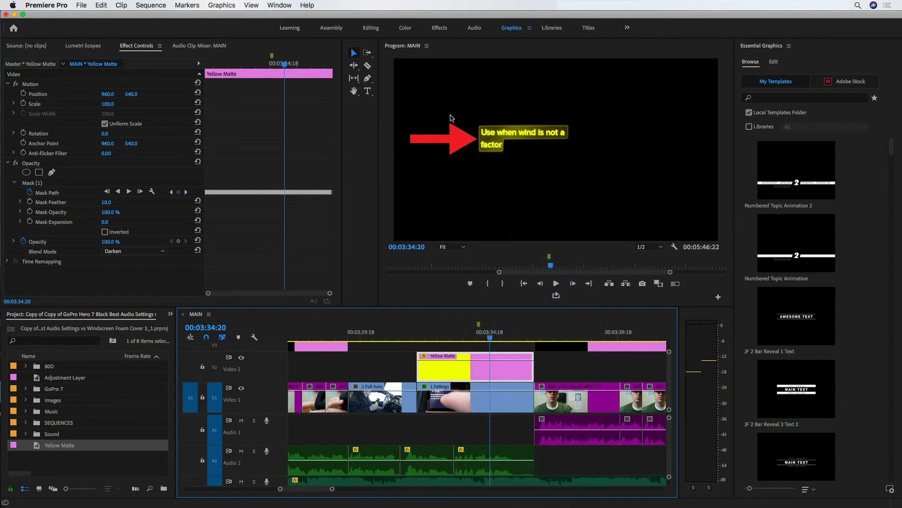
pyautogui.click(477, 403)
# - Delete the mask from the 1 Settings clip so the full footage shows
pyautogui.click(32, 183)
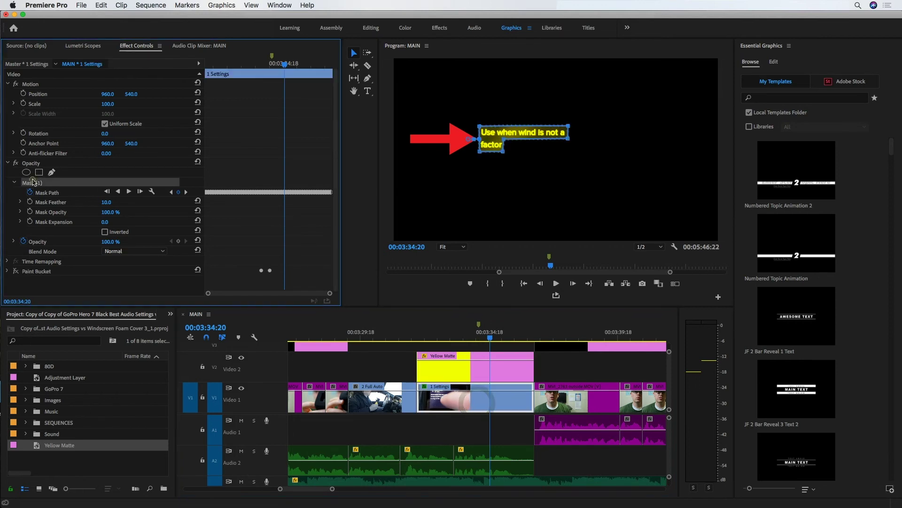
pyautogui.press('Delete')
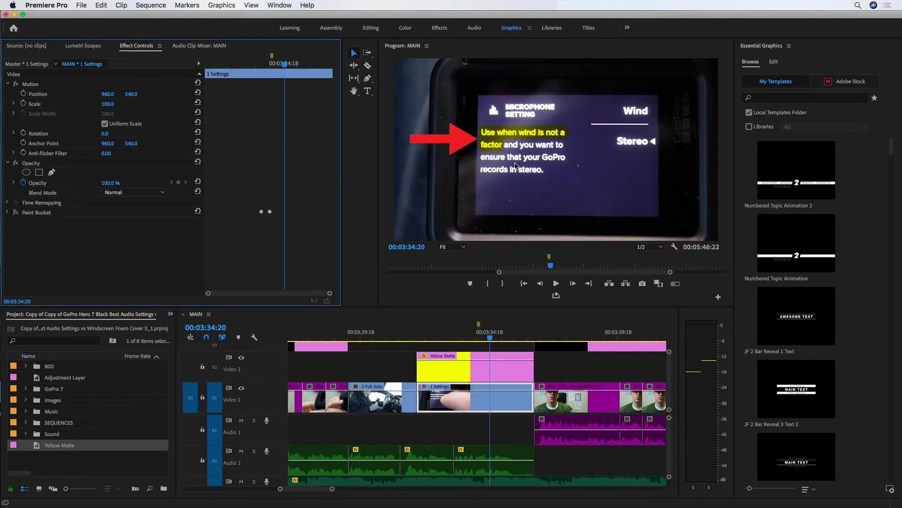
pyautogui.moveTo(491, 337)
pyautogui.mouseDown()
pyautogui.moveTo(506, 340)
pyautogui.moveTo(491, 338)
pyautogui.mouseUp()
# - Switch the Yellow Matte's blend mode to Soft Light and save the project
pyautogui.click(503, 374)
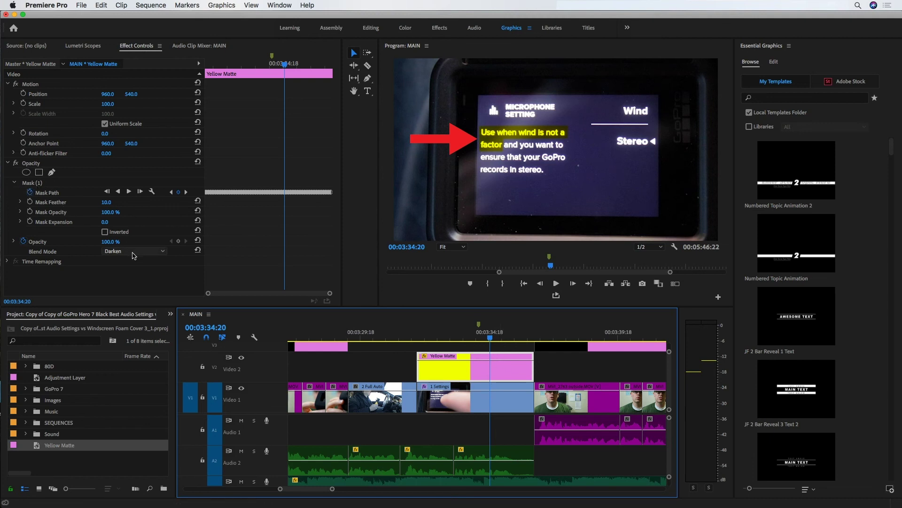
pyautogui.press('super+s')
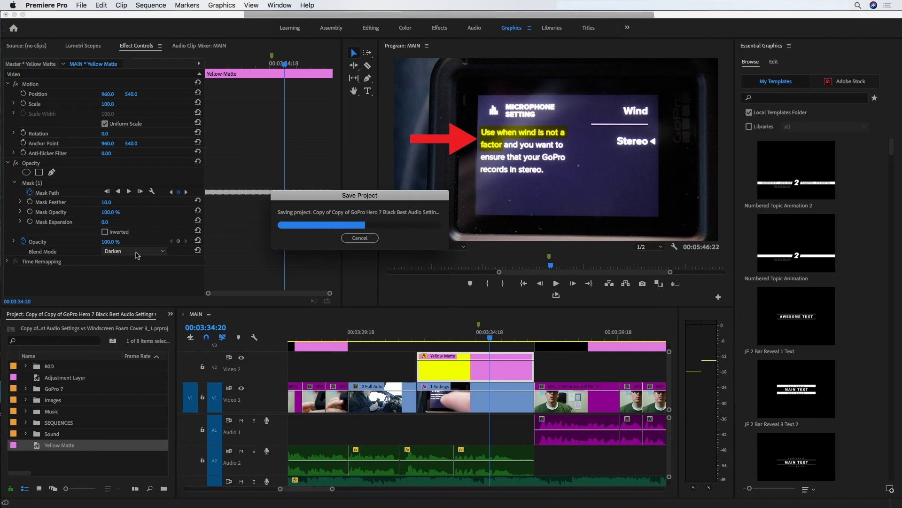
pyautogui.scroll(-2, 136, 253)
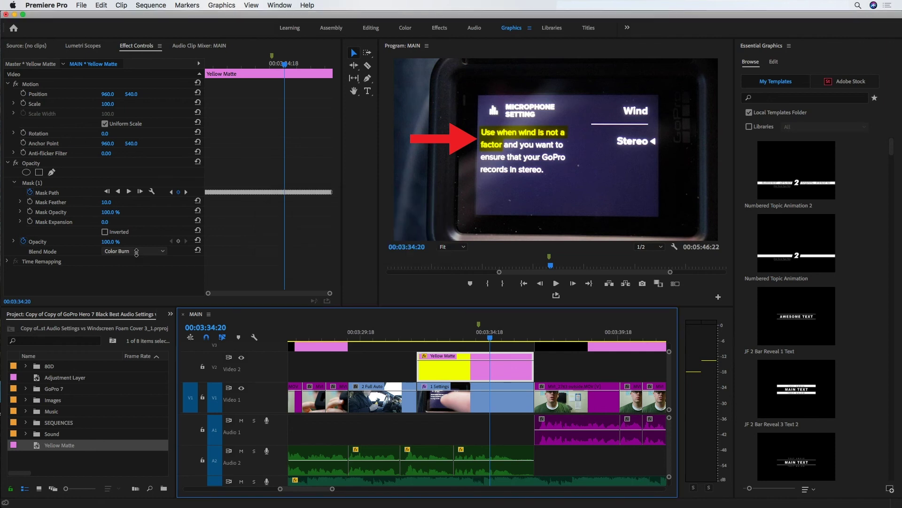
pyautogui.scroll(-9, 136, 252)
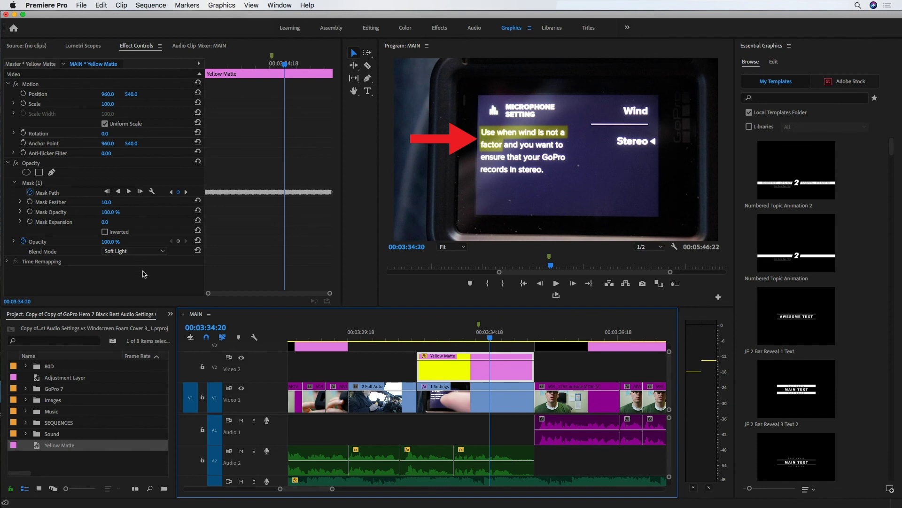
pyautogui.moveTo(489, 338)
pyautogui.mouseDown()
pyautogui.moveTo(498, 340)
pyautogui.moveTo(465, 342)
pyautogui.moveTo(478, 342)
pyautogui.mouseUp()
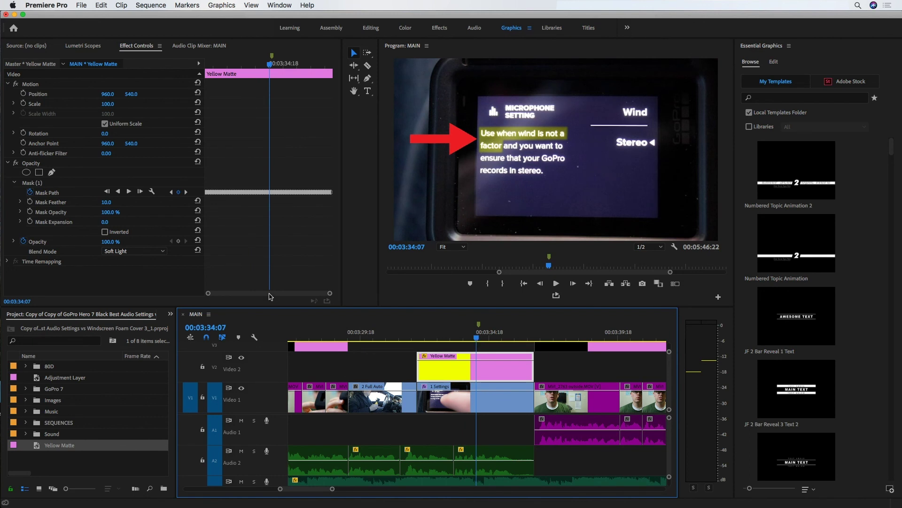
# - Add Yellow Matte opacity keyframes: 100% at 00:03:34:07, 0% a few frames earlier
pyautogui.click(178, 241)
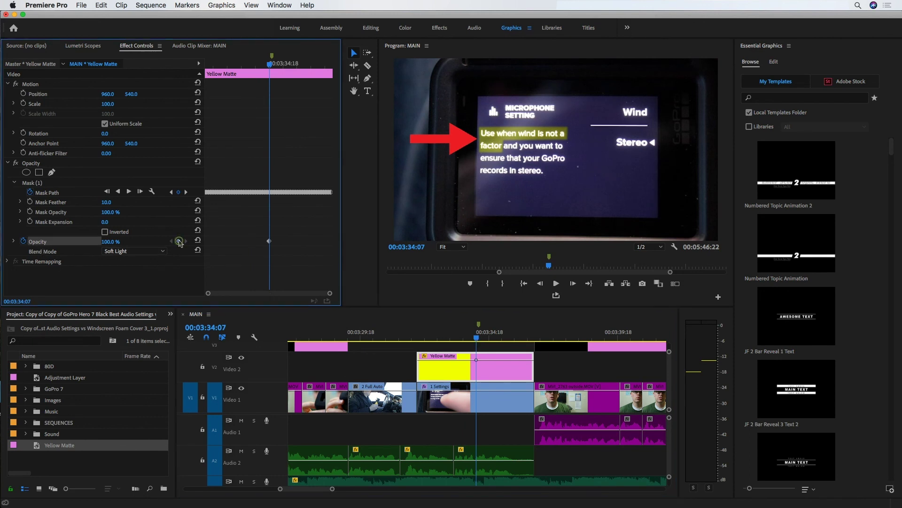
pyautogui.press('Left')
pyautogui.press('Left')
pyautogui.press('Left')
pyautogui.press('Left')
pyautogui.press('Left')
pyautogui.press('Left')
pyautogui.press('Left')
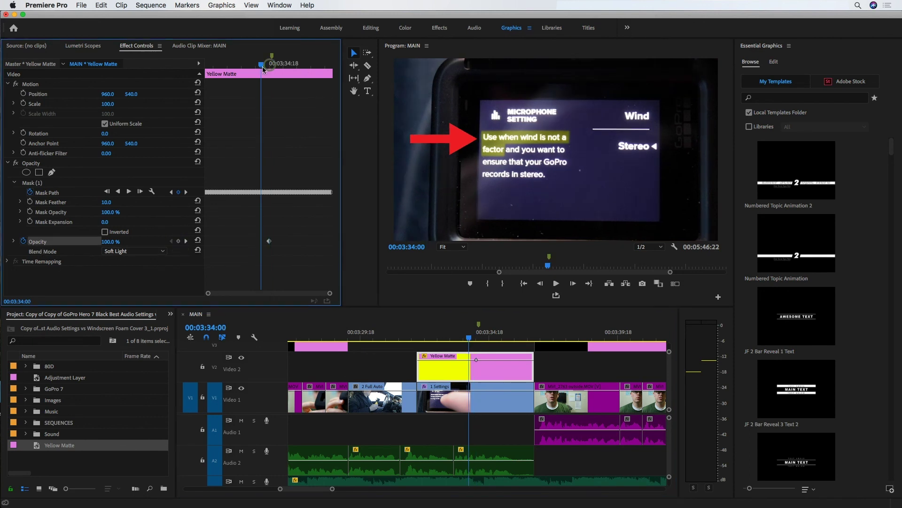
pyautogui.click(178, 241)
pyautogui.moveTo(111, 243); pyautogui.dragTo(98, 243)
pyautogui.click(263, 65)
pyautogui.moveTo(262, 69); pyautogui.dragTo(287, 83)
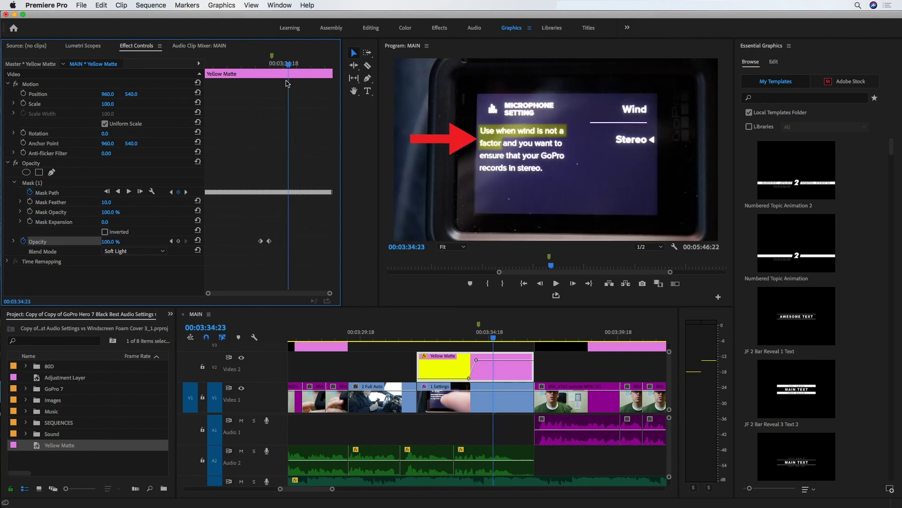